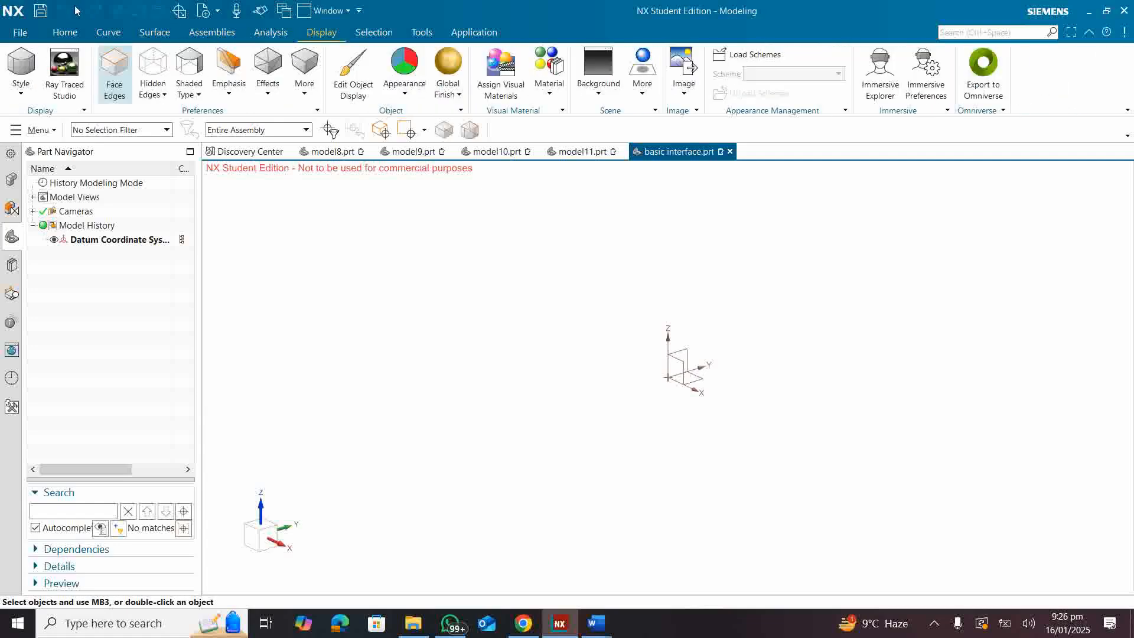
# Step: Show the Home commands and switch the modeling window to full-screen display
pyautogui.click(60, 35)
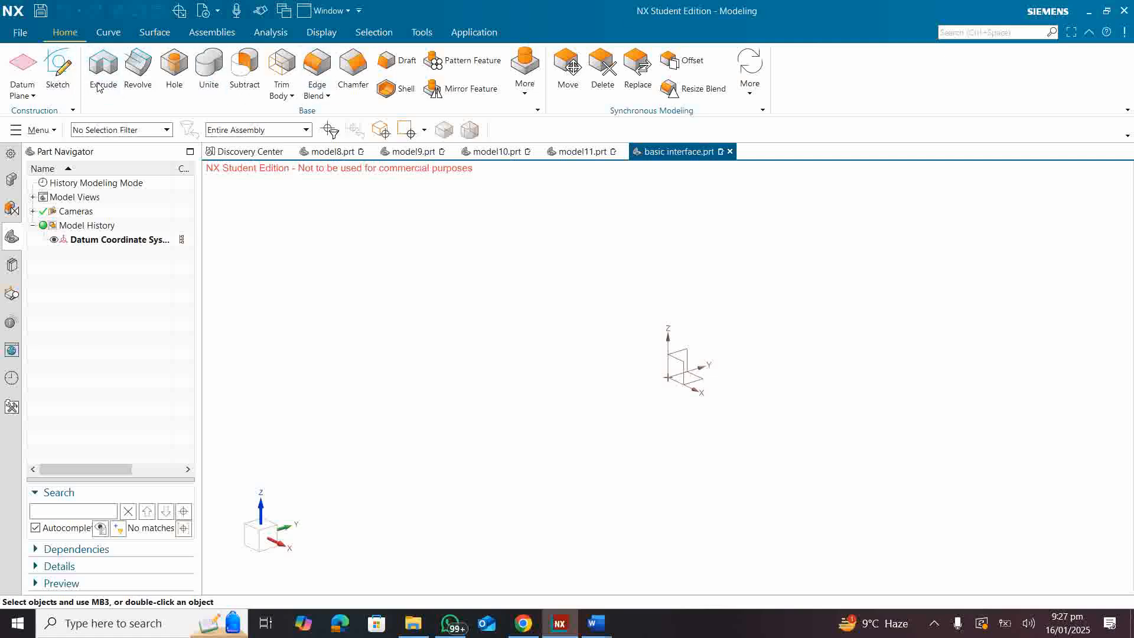
pyautogui.click(979, 33)
pyautogui.click(1034, 35)
pyautogui.click(1071, 32)
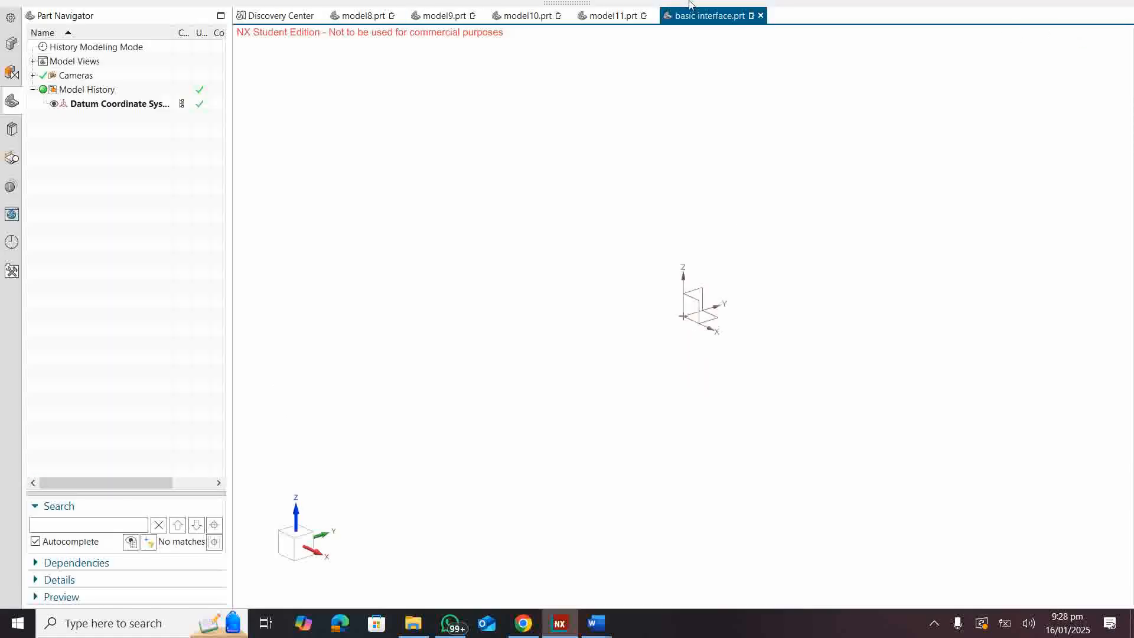
# Step: Leave full-screen display and turn it back on
pyautogui.moveTo(635, 4)
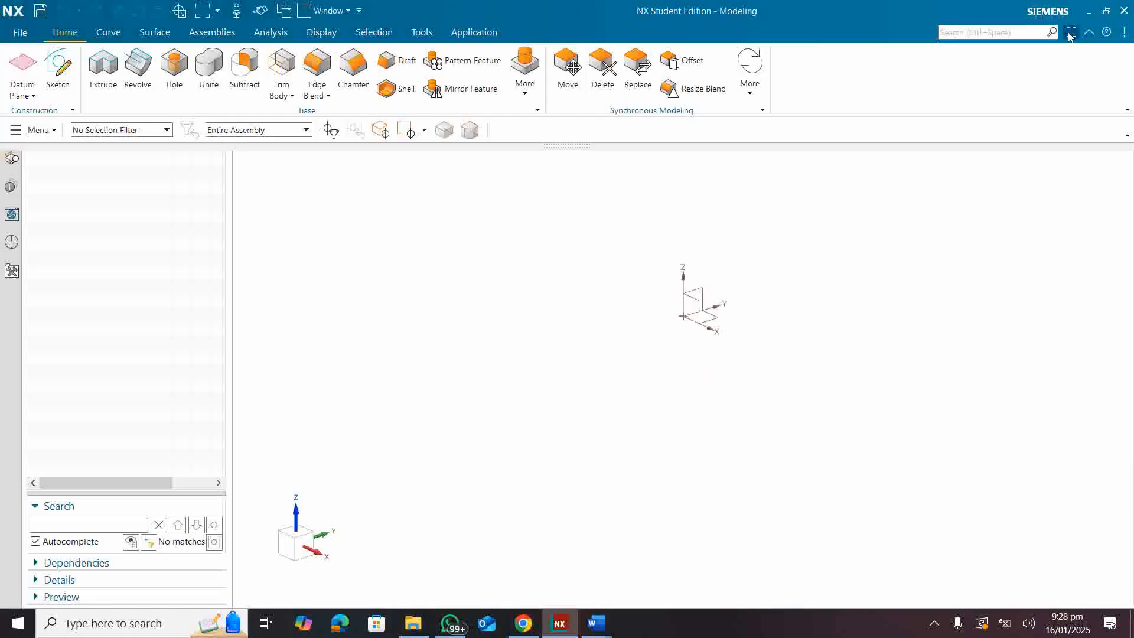
pyautogui.click(1070, 33)
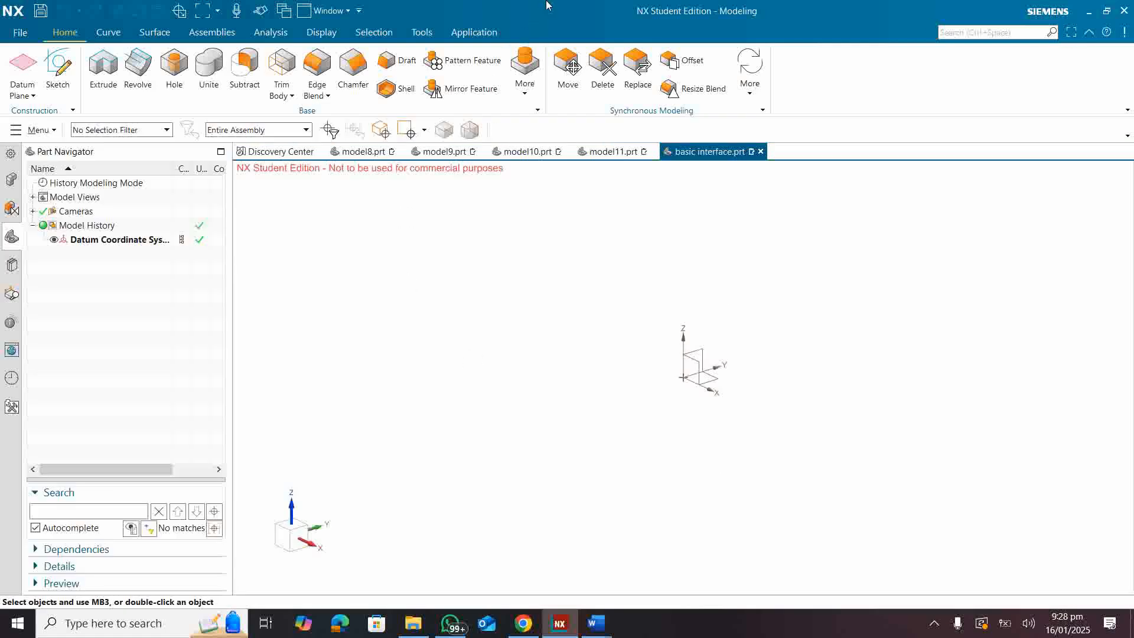
pyautogui.click(1071, 32)
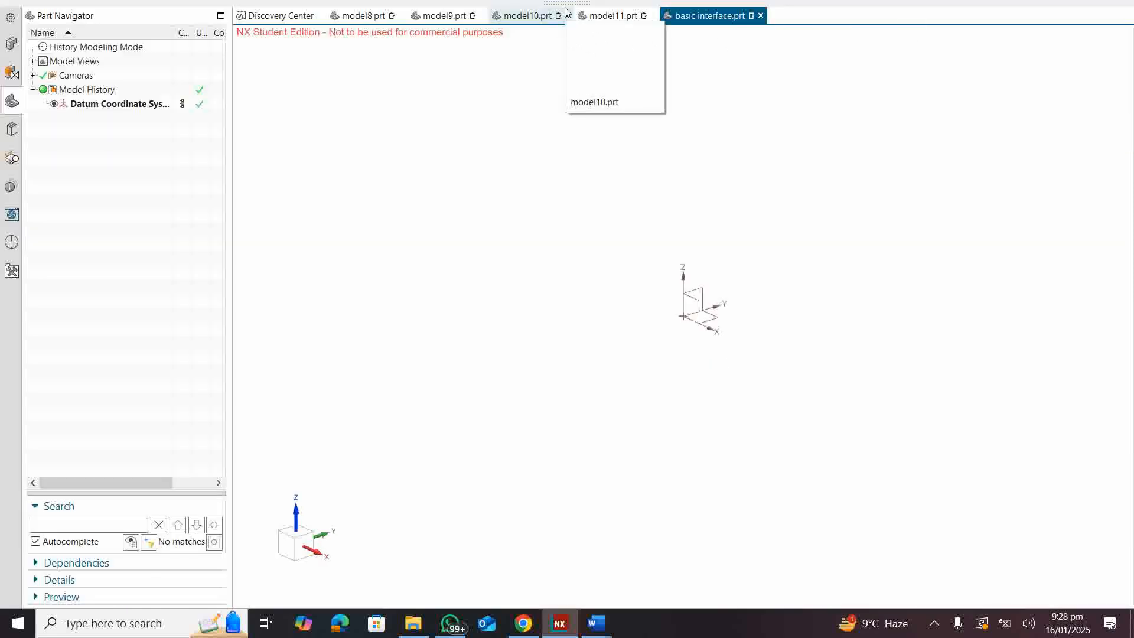
pyautogui.moveTo(564, 9)
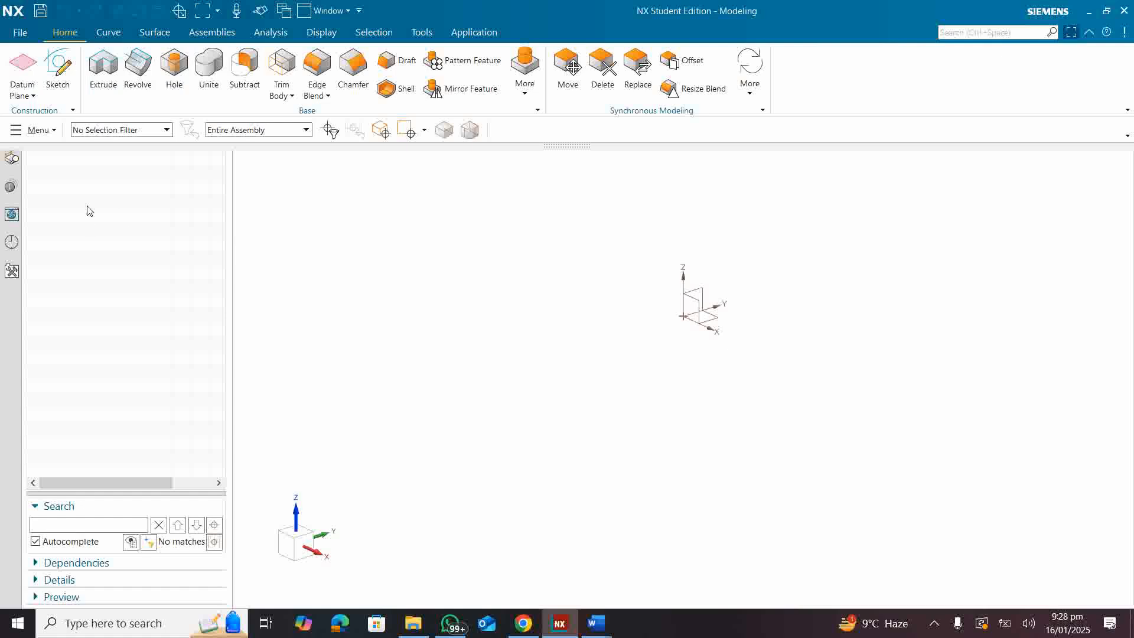
# Step: Turn off Pin Open for the resource bar, and briefly open and collapse its Web Browser
pyautogui.rightClick(7, 297)
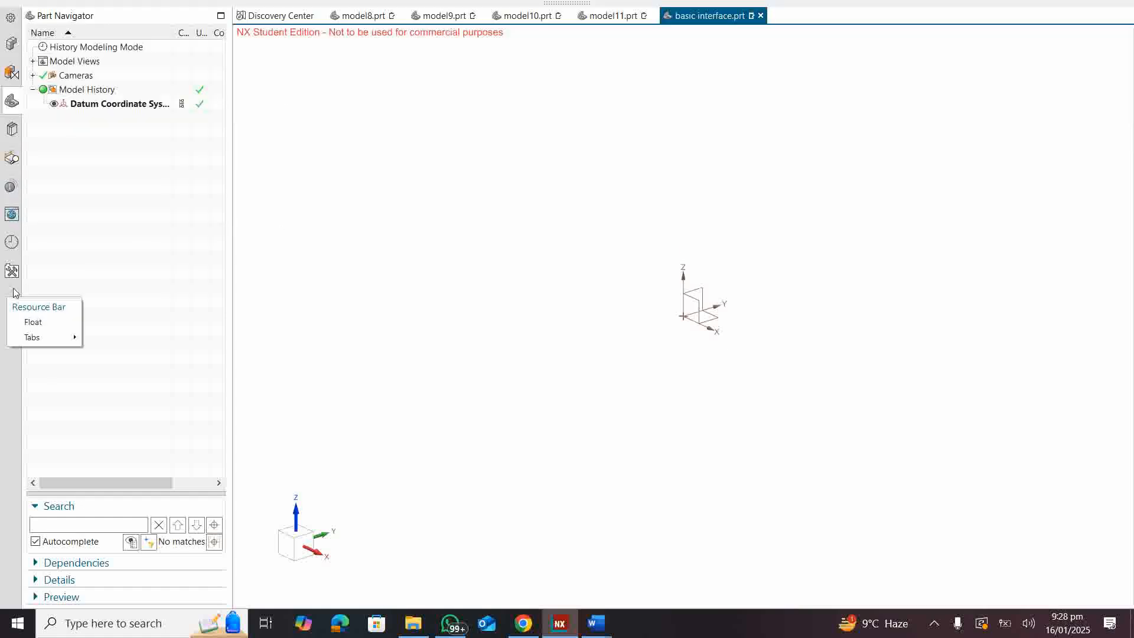
pyautogui.click(9, 15)
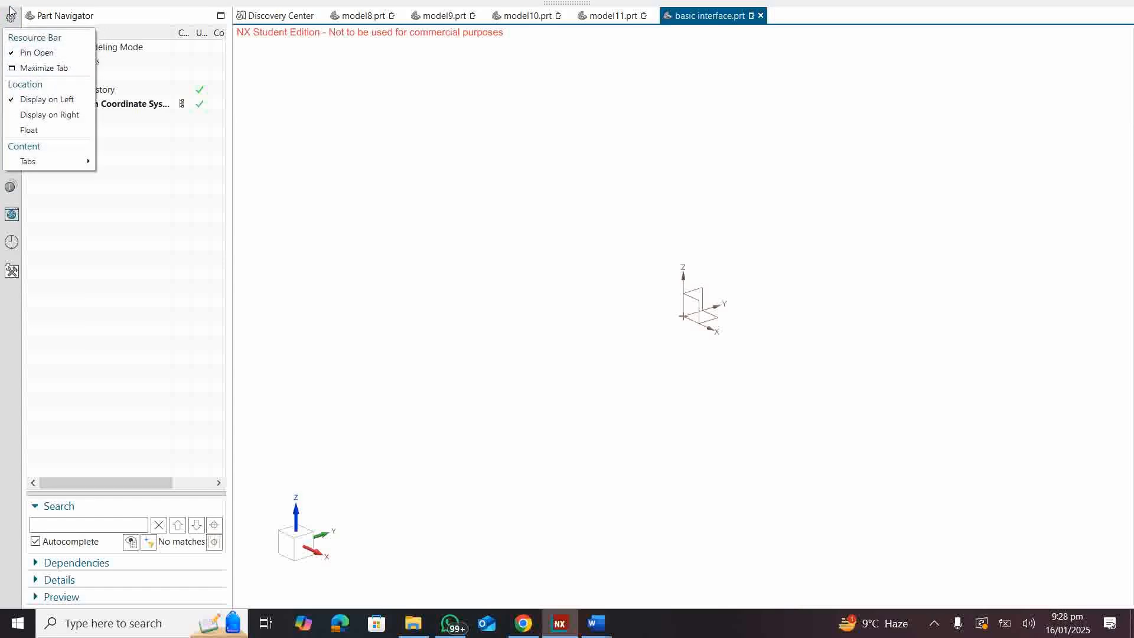
pyautogui.moveTo(28, 2)
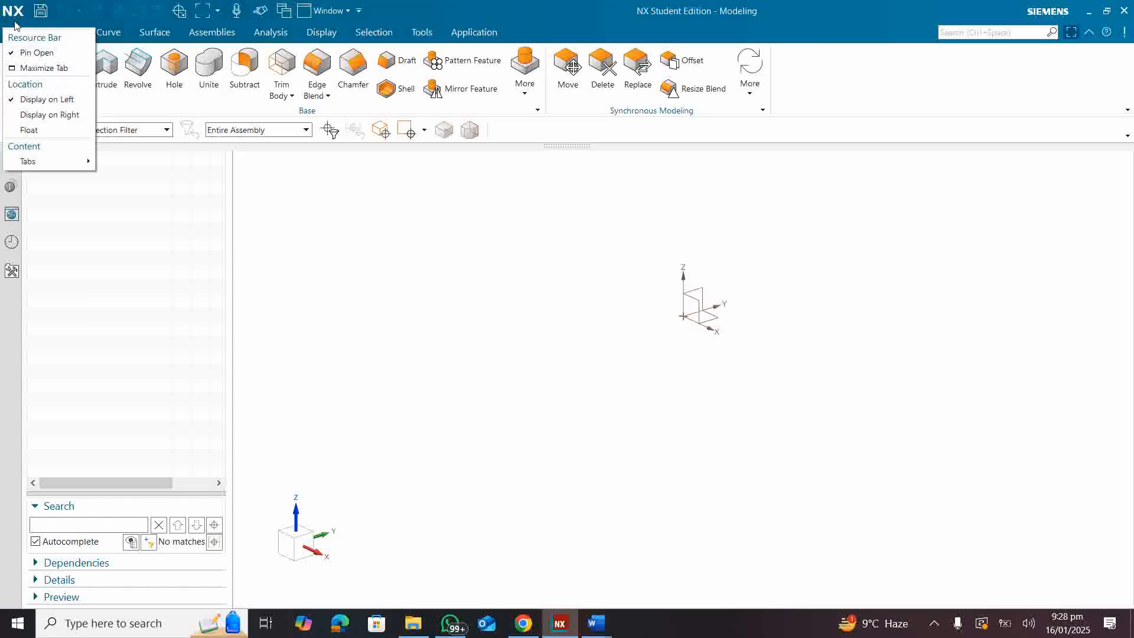
pyautogui.click(12, 53)
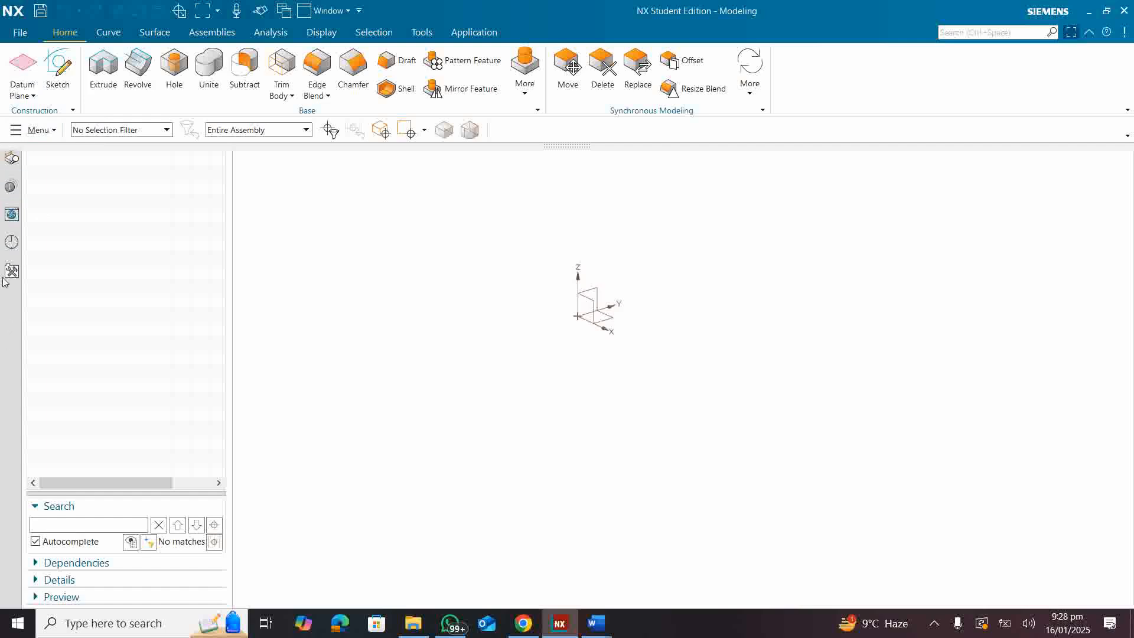
pyautogui.click(11, 213)
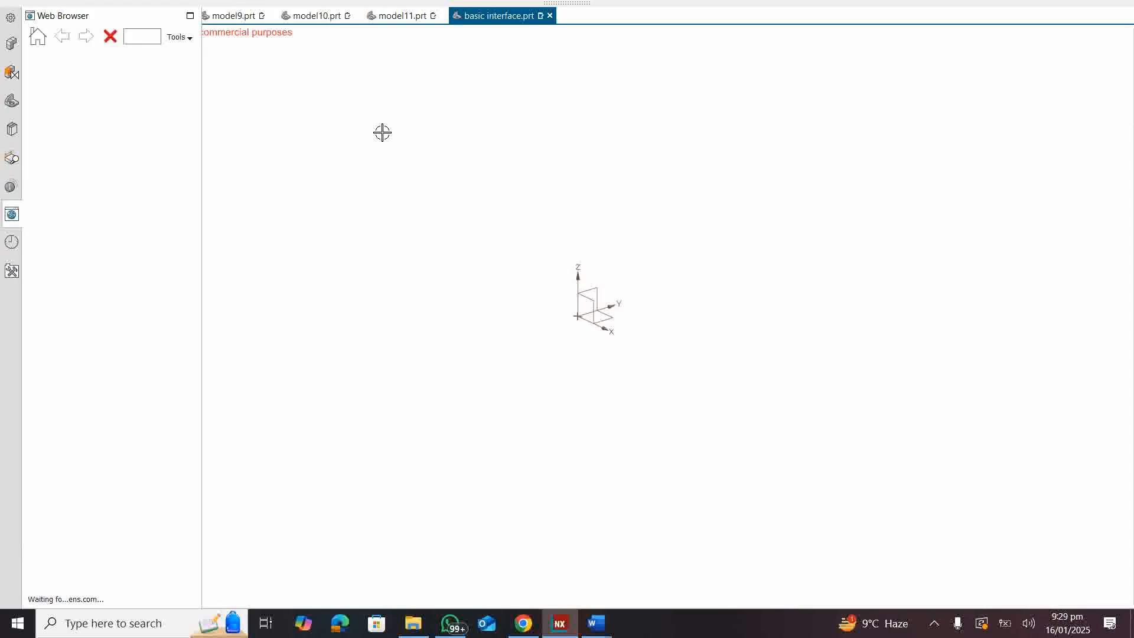
pyautogui.click(485, 223)
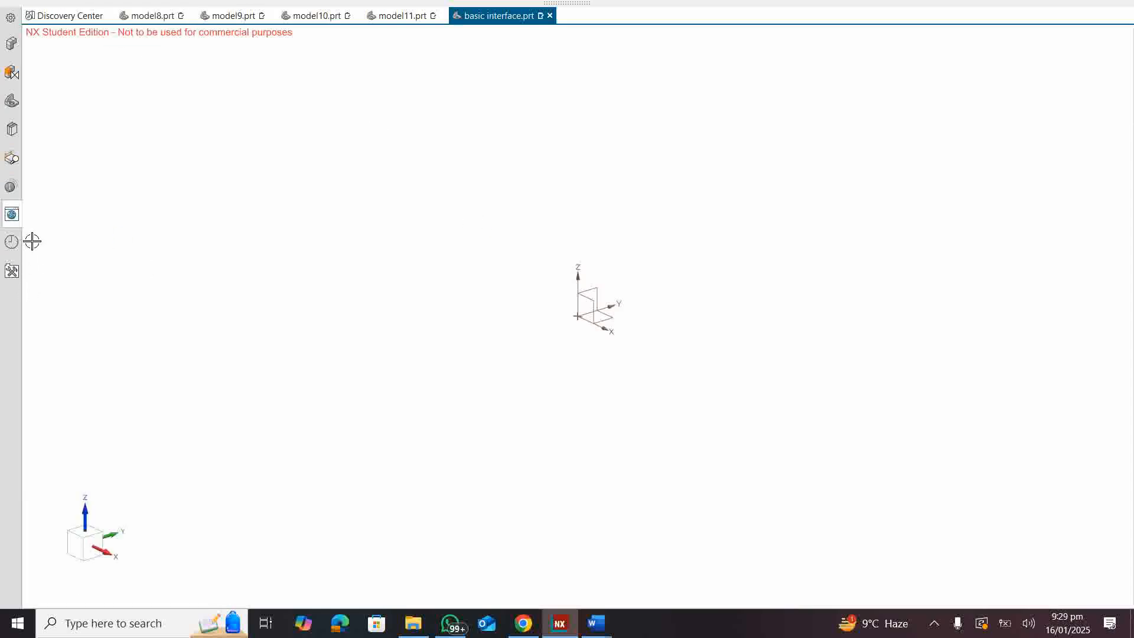
# Step: Pin the resource bar open on the Part Navigator and unpin it again
pyautogui.click(11, 18)
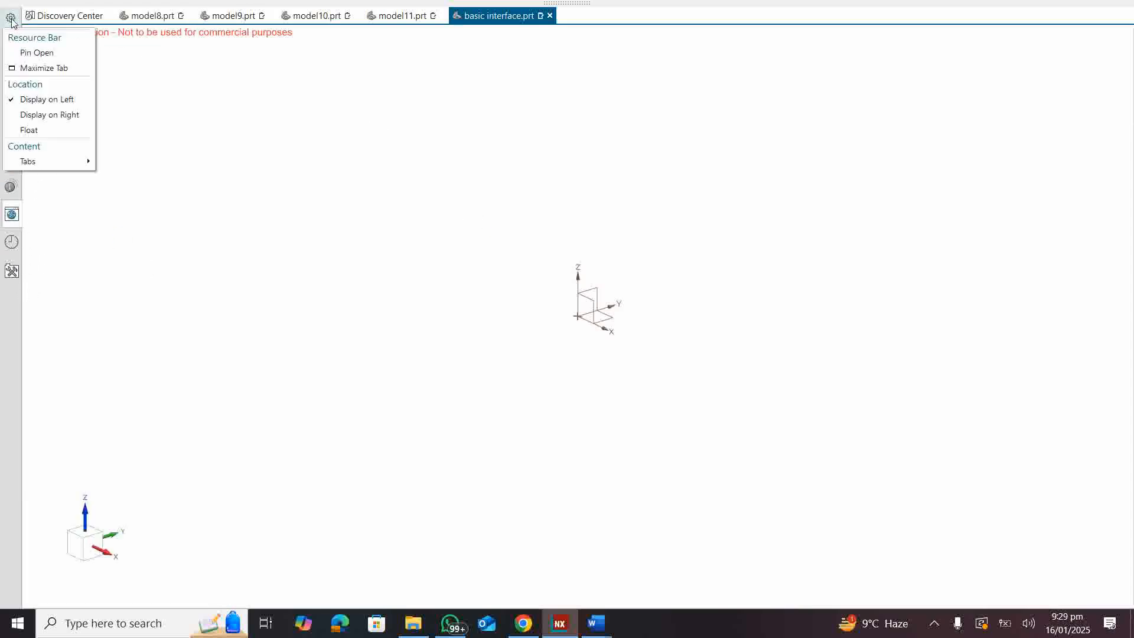
pyautogui.click(20, 55)
pyautogui.click(12, 100)
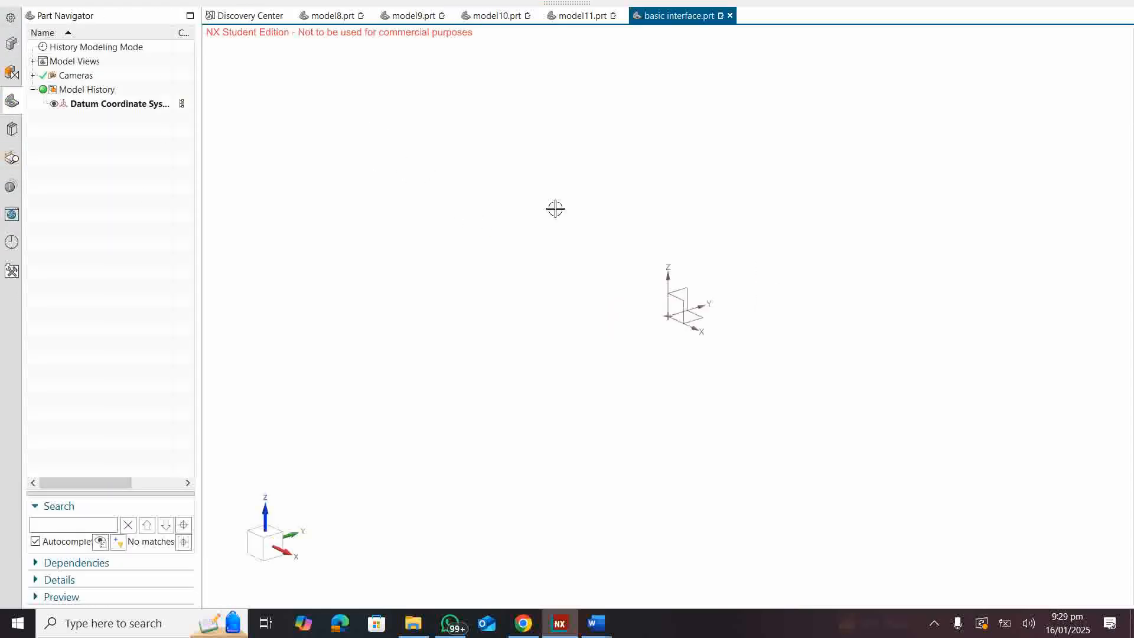
pyautogui.click(11, 18)
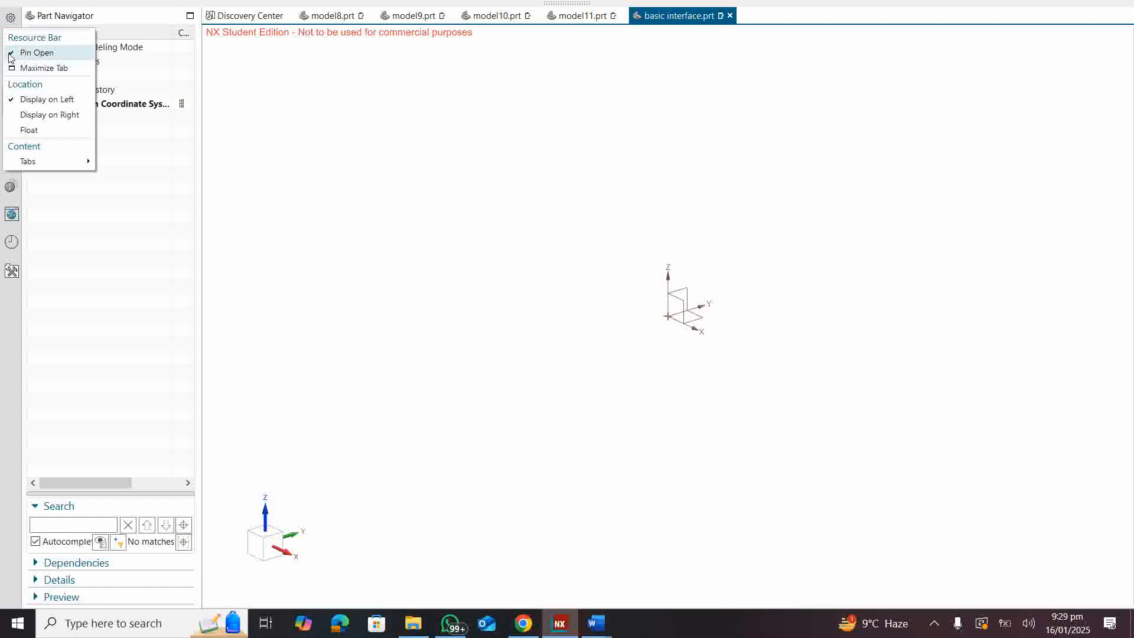
pyautogui.click(9, 54)
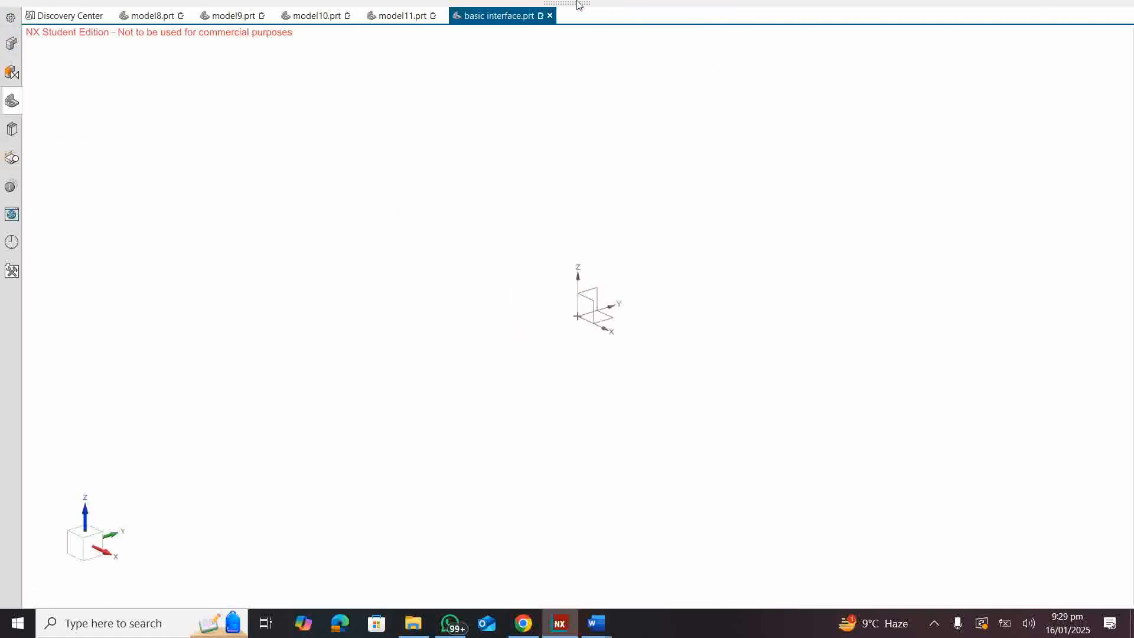
# Step: Create a block at the origin with length 200 mm, width 100 mm and height 20 mm, using Origin and Edge Lengths
pyautogui.click(579, 5)
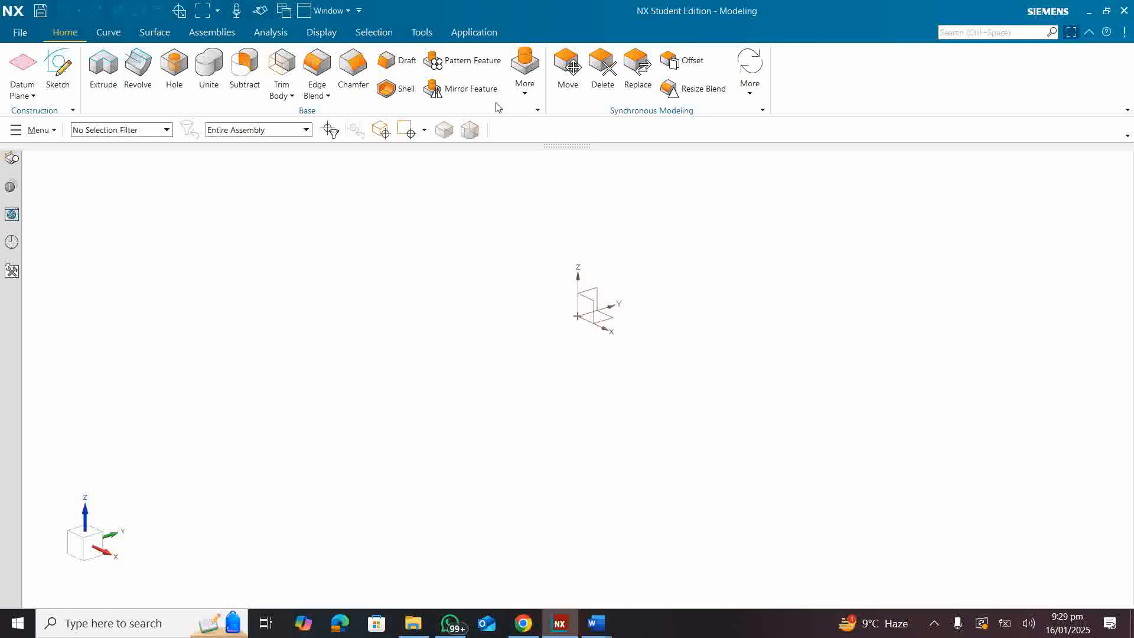
pyautogui.click(525, 76)
pyautogui.click(525, 161)
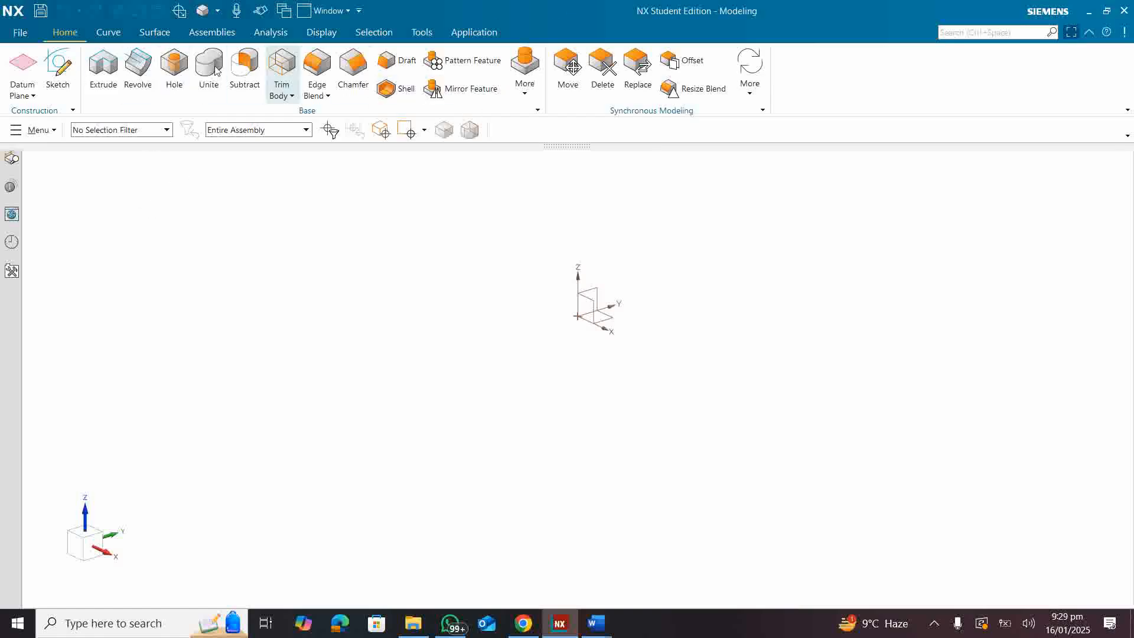
pyautogui.click(531, 97)
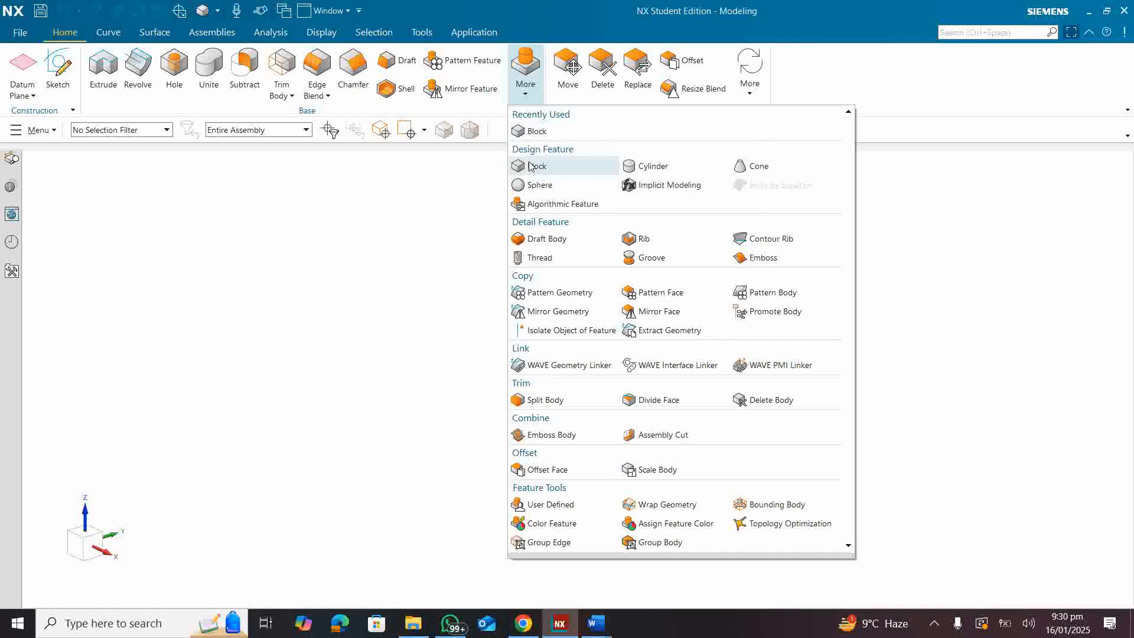
pyautogui.click(534, 133)
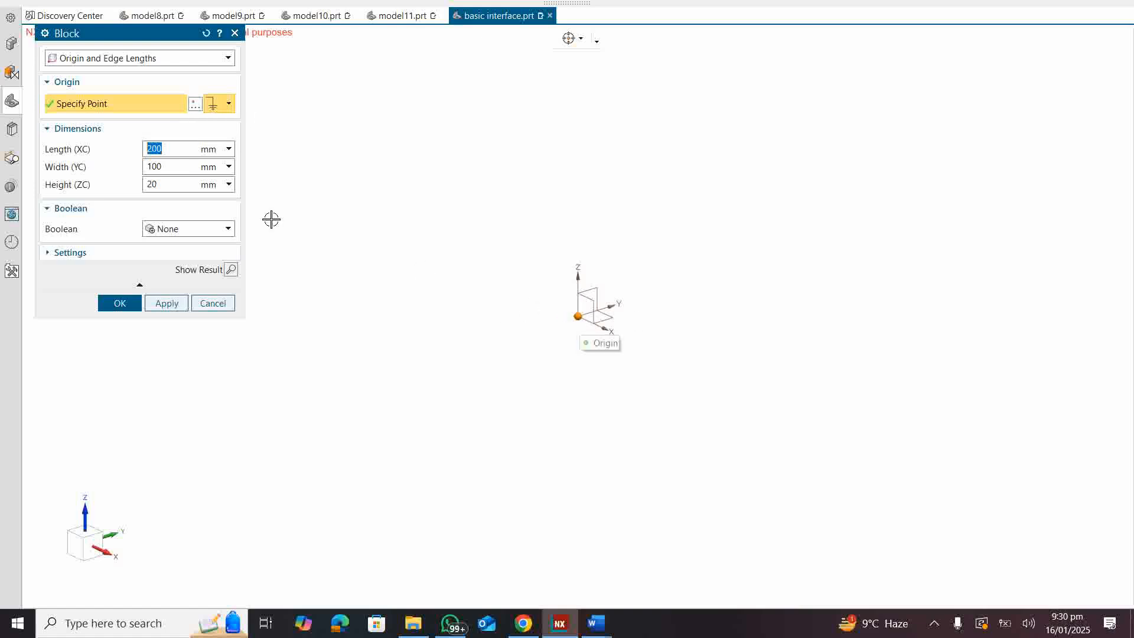
pyautogui.click(192, 105)
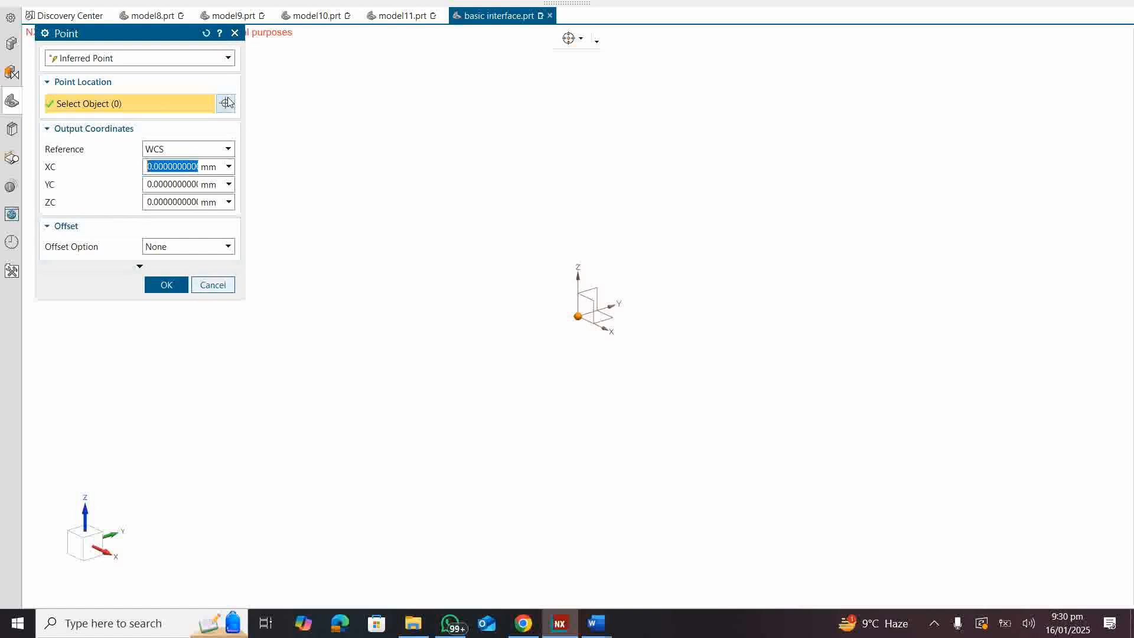
pyautogui.click(235, 34)
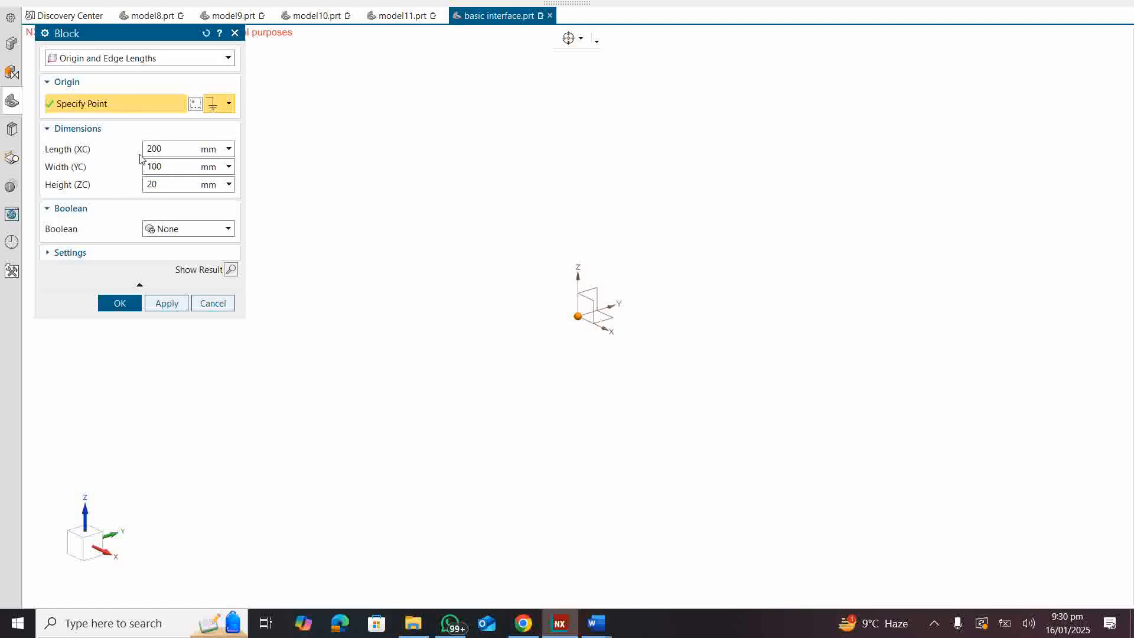
pyautogui.click(166, 303)
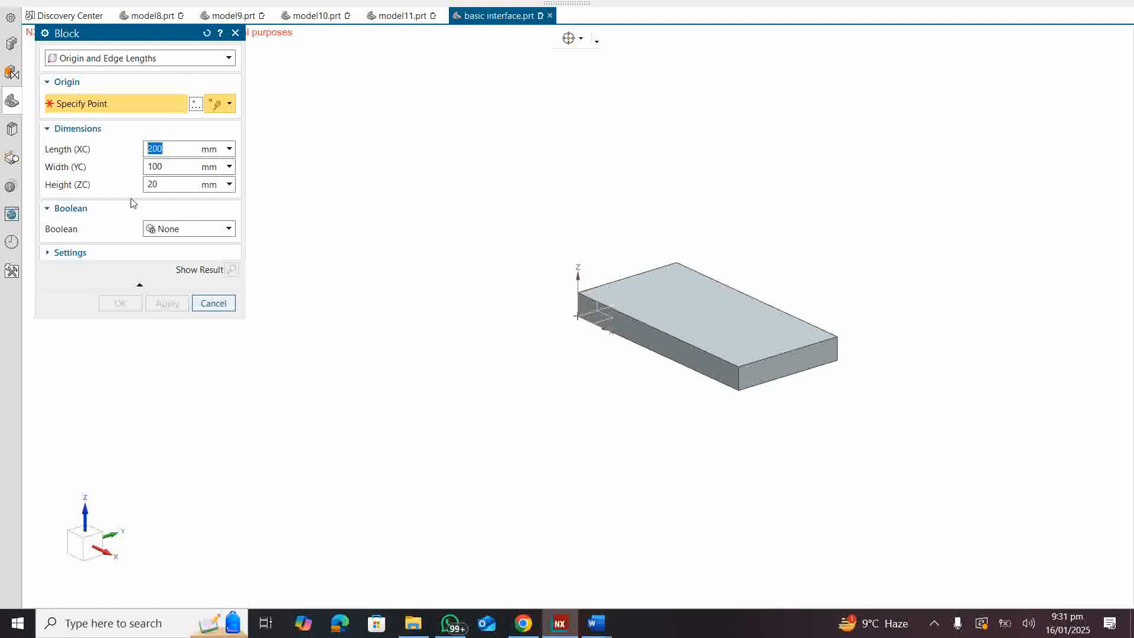
pyautogui.click(210, 304)
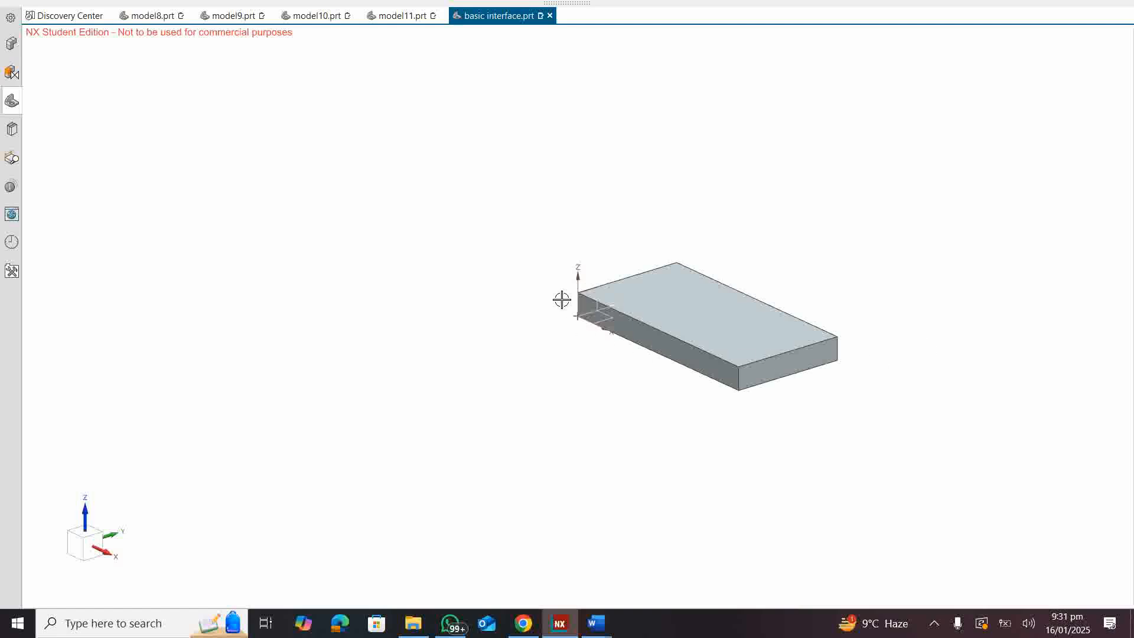
# Step: Examine the block at different magnifications by zooming in and out repeatedly
pyautogui.moveTo(754, 279); pyautogui.dragTo(734, 309, button='middle')
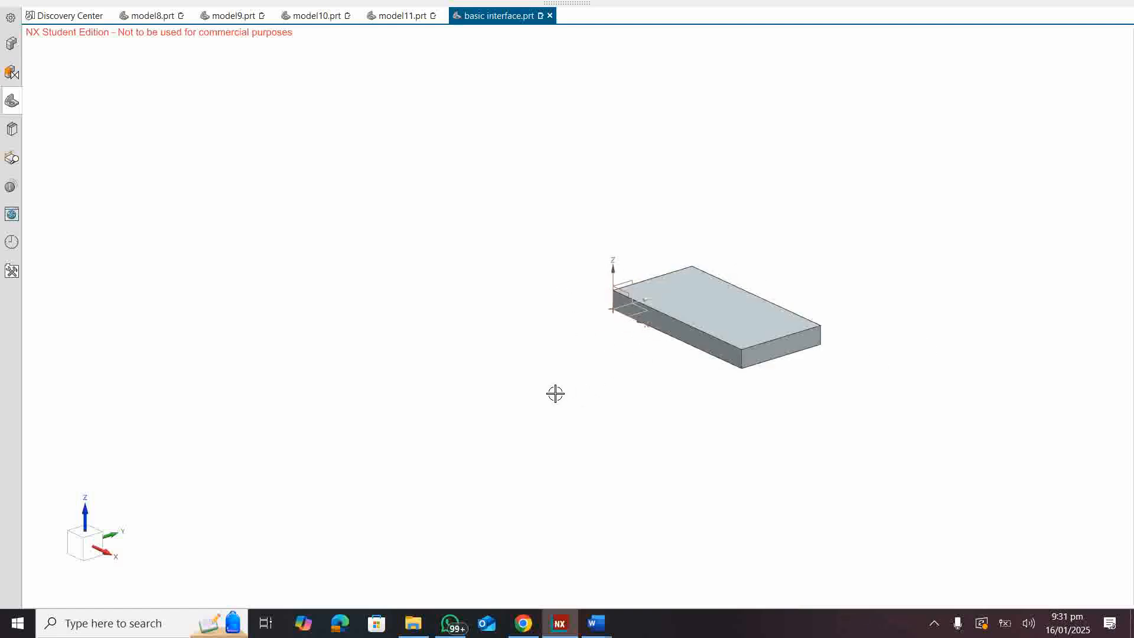
pyautogui.scroll(-3, 539, 405)
pyautogui.scroll(1, 1012, 233)
pyautogui.scroll(-3, 1004, 239)
pyautogui.scroll(-2, 996, 248)
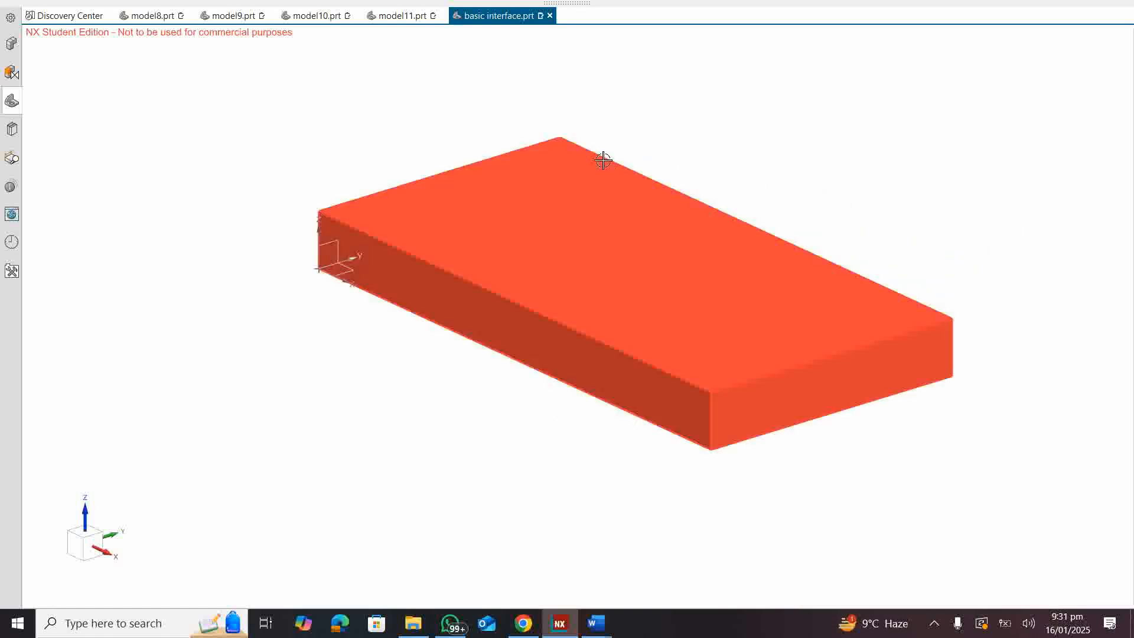
pyautogui.scroll(2, 331, 106)
pyautogui.scroll(-2, 331, 110)
pyautogui.scroll(3, 329, 118)
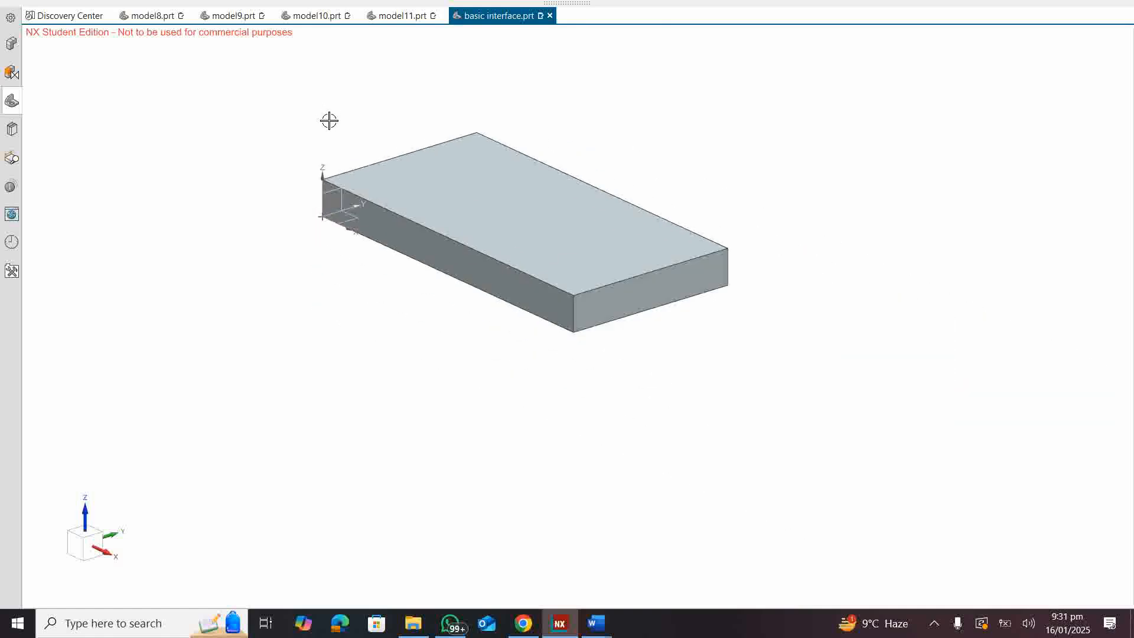
pyautogui.scroll(-4, 329, 121)
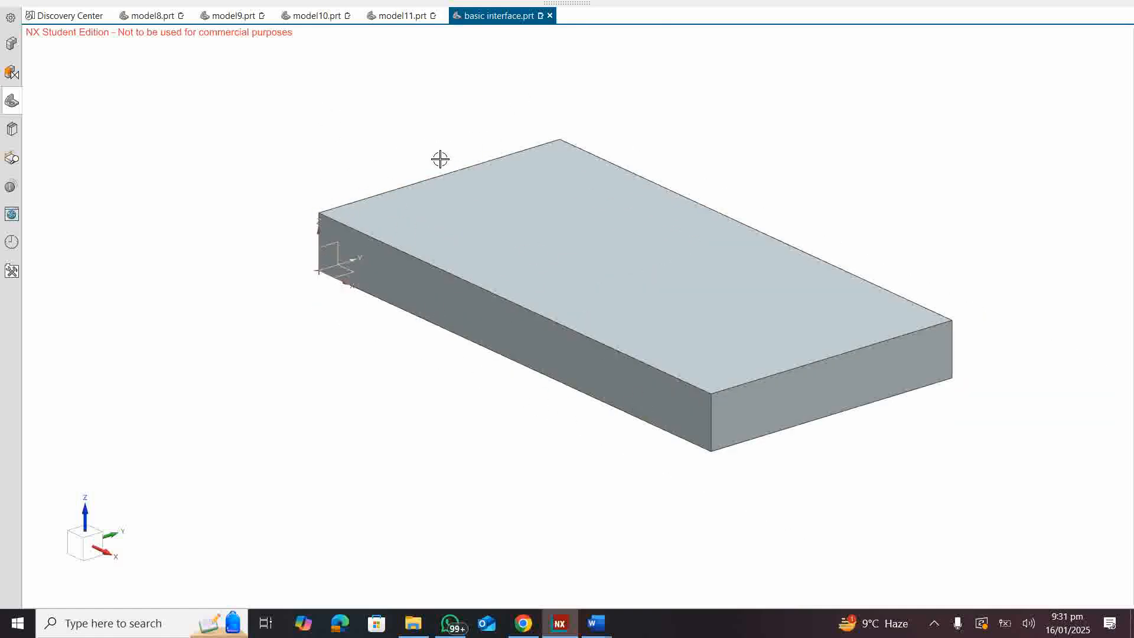
pyautogui.scroll(3, 441, 159)
pyautogui.scroll(-3, 361, 291)
pyautogui.scroll(3, 361, 291)
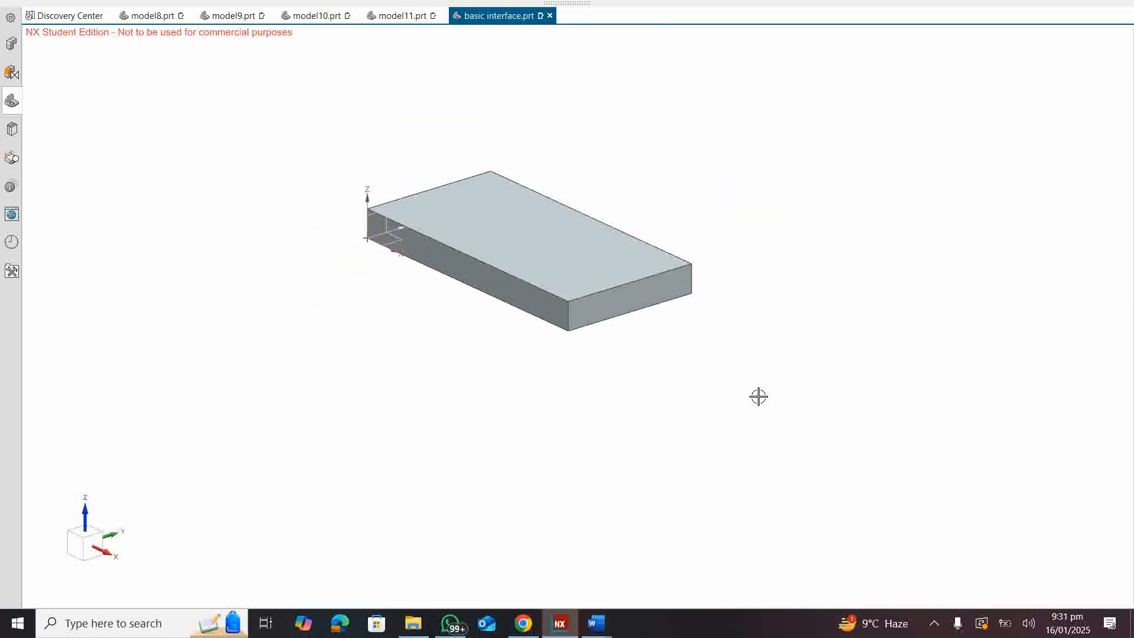
pyautogui.scroll(-1, 759, 394)
pyautogui.scroll(1, 675, 353)
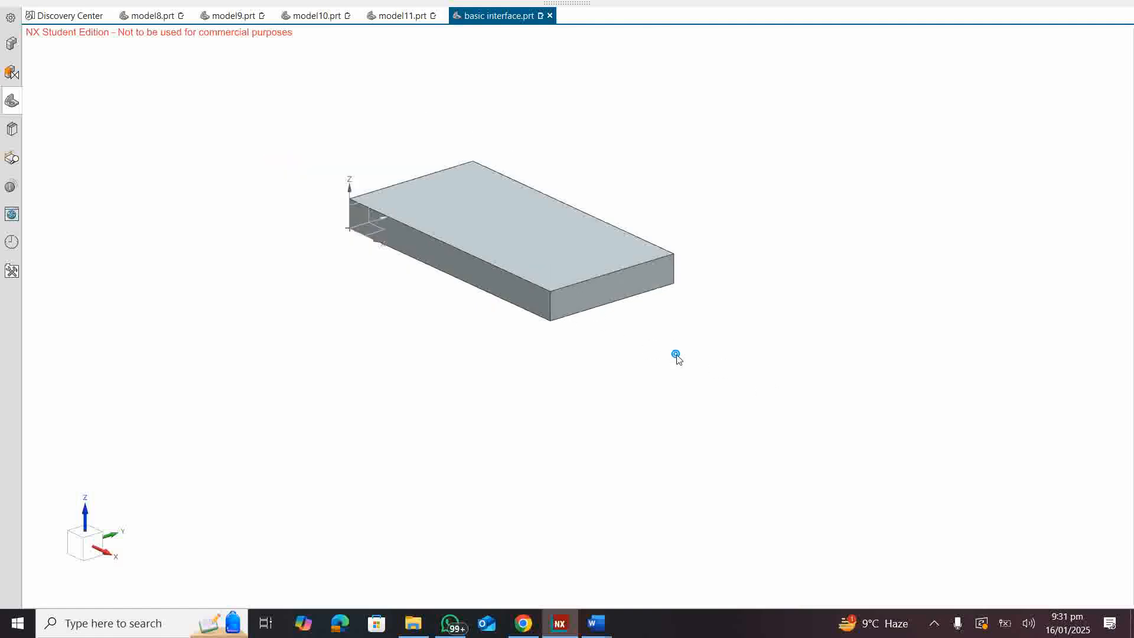
# Step: Rotate the view to inspect the block from its side and underside
pyautogui.keyDown('shift'); pyautogui.moveTo(676, 355); pyautogui.dragTo(739, 451, button='middle'); pyautogui.keyUp('shift')
pyautogui.moveTo(739, 452); pyautogui.dragTo(739, 426, button='middle')
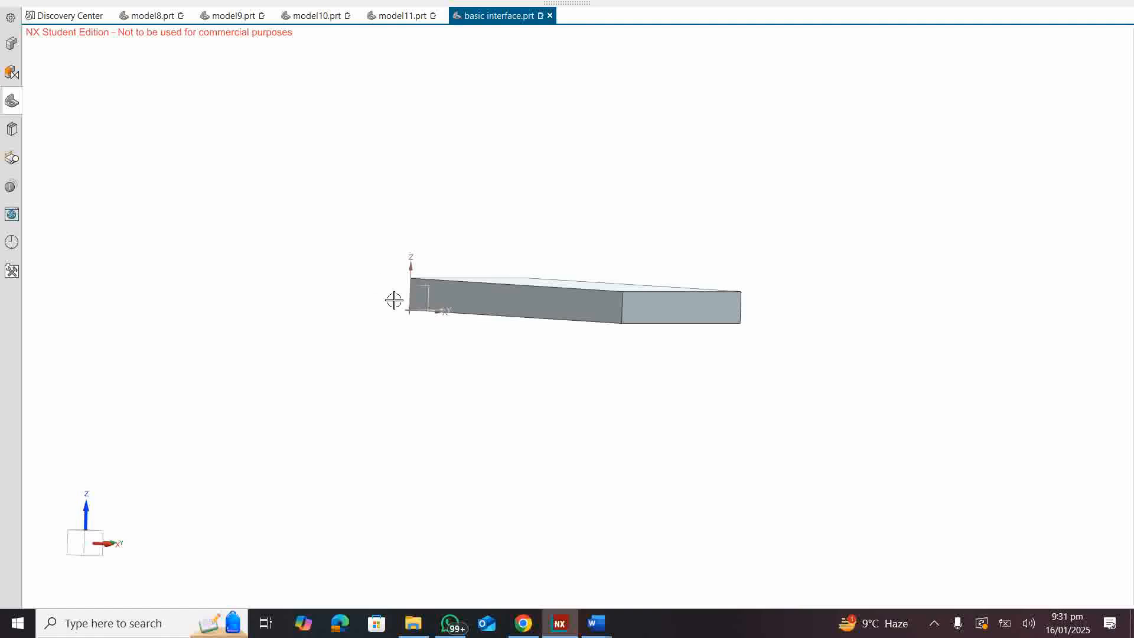
pyautogui.moveTo(335, 332); pyautogui.dragTo(351, 387)
pyautogui.moveTo(575, 106); pyautogui.dragTo(301, 263, button='middle')
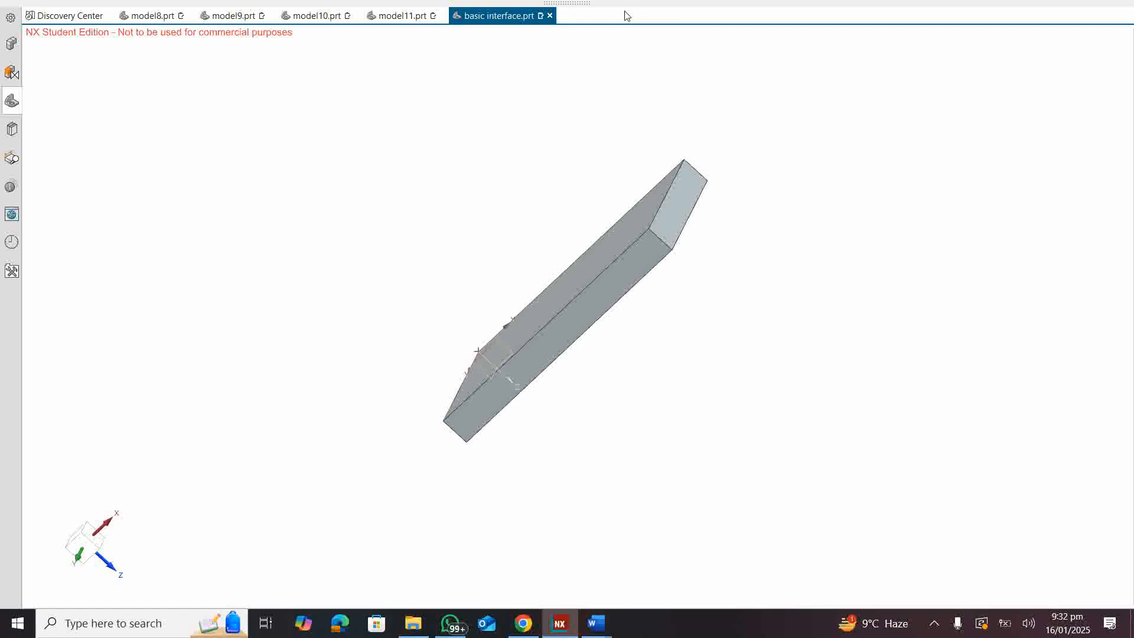
# Step: Add the View Group to the top border bar
pyautogui.click(578, 5)
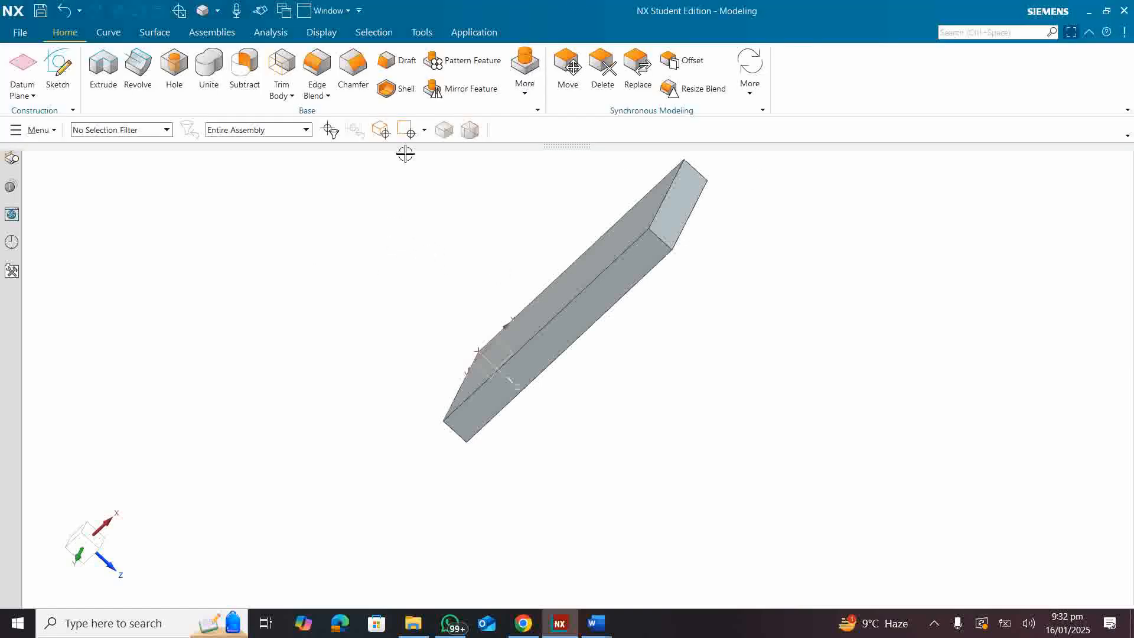
pyautogui.click(1128, 136)
pyautogui.moveTo(1018, 205)
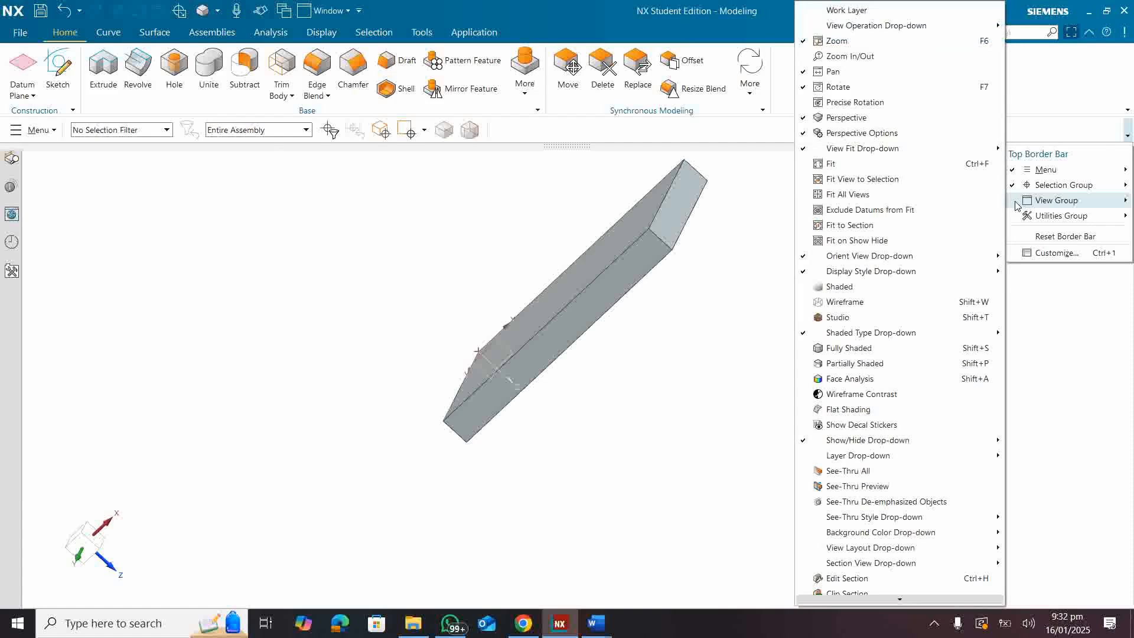
pyautogui.click(1016, 204)
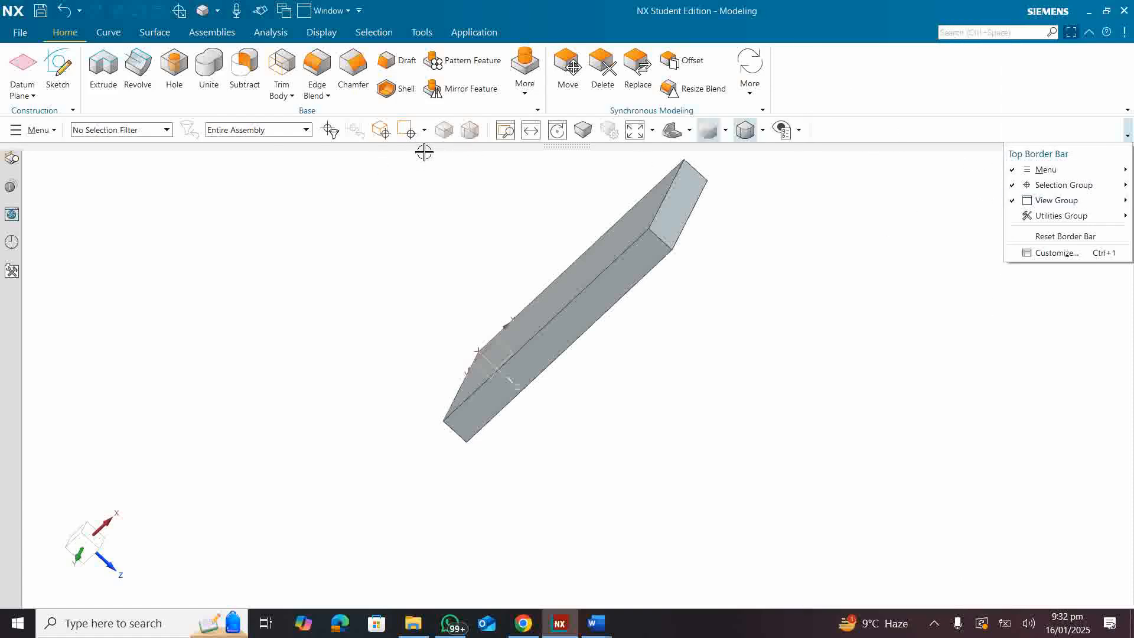
# Step: Fit the whole block in the view and shift it diagonally with the Pan tool
pyautogui.click(358, 128)
pyautogui.click(634, 134)
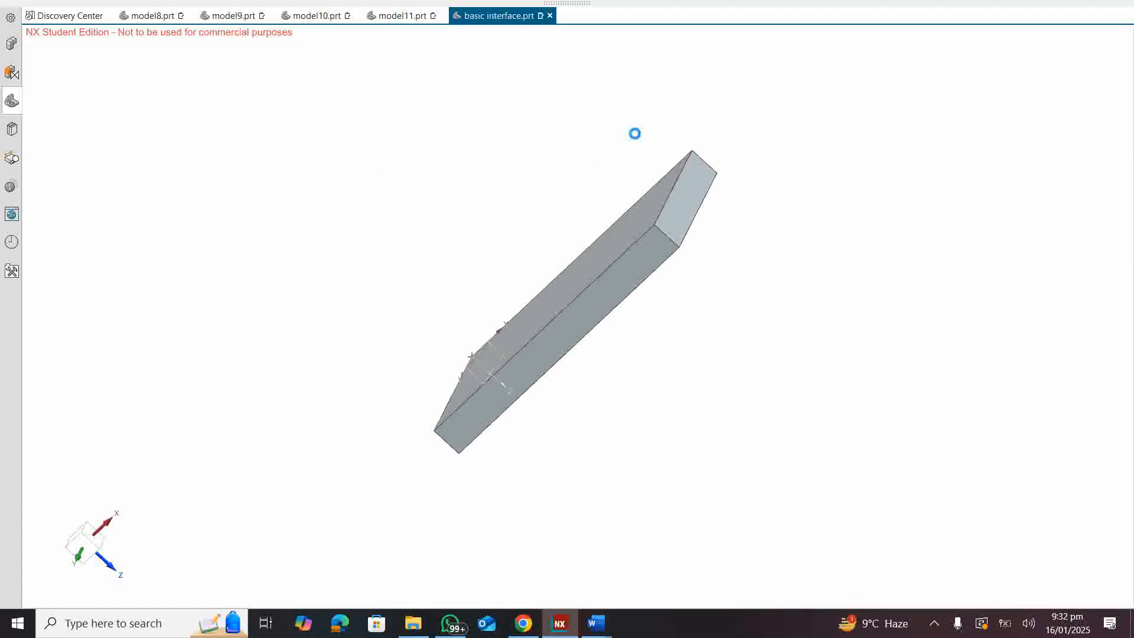
pyautogui.moveTo(569, 6)
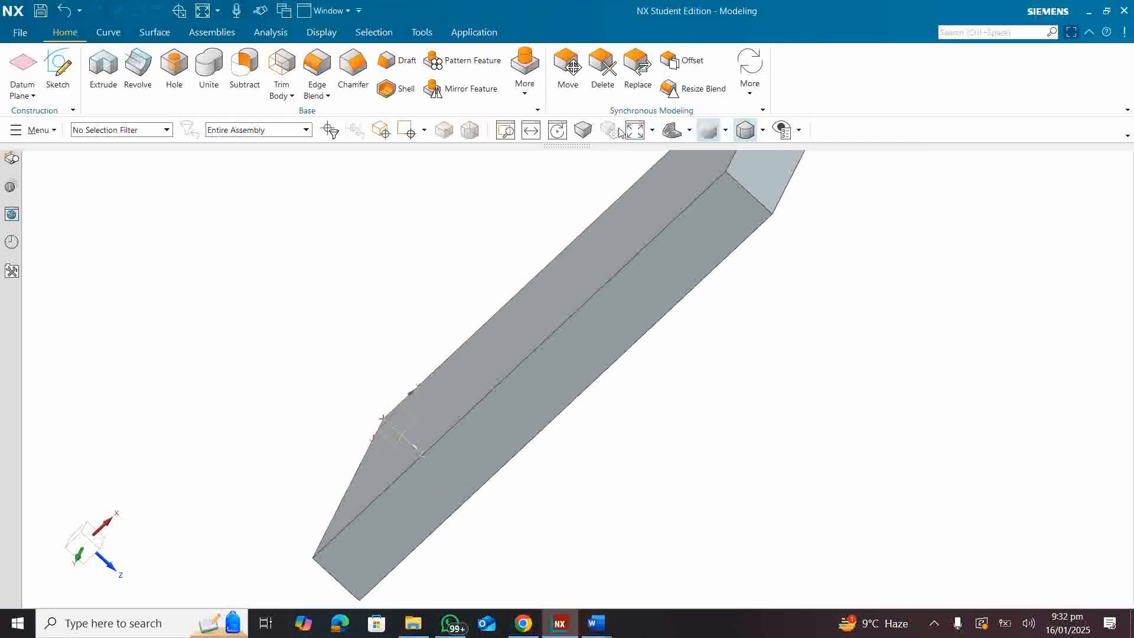
pyautogui.keyDown('shift'); pyautogui.moveTo(519, 233); pyautogui.dragTo(438, 315, button='middle'); pyautogui.keyUp('shift')
# Step: Activate the Zoom tool and zoom out until the entire block is in view
pyautogui.moveTo(569, 4)
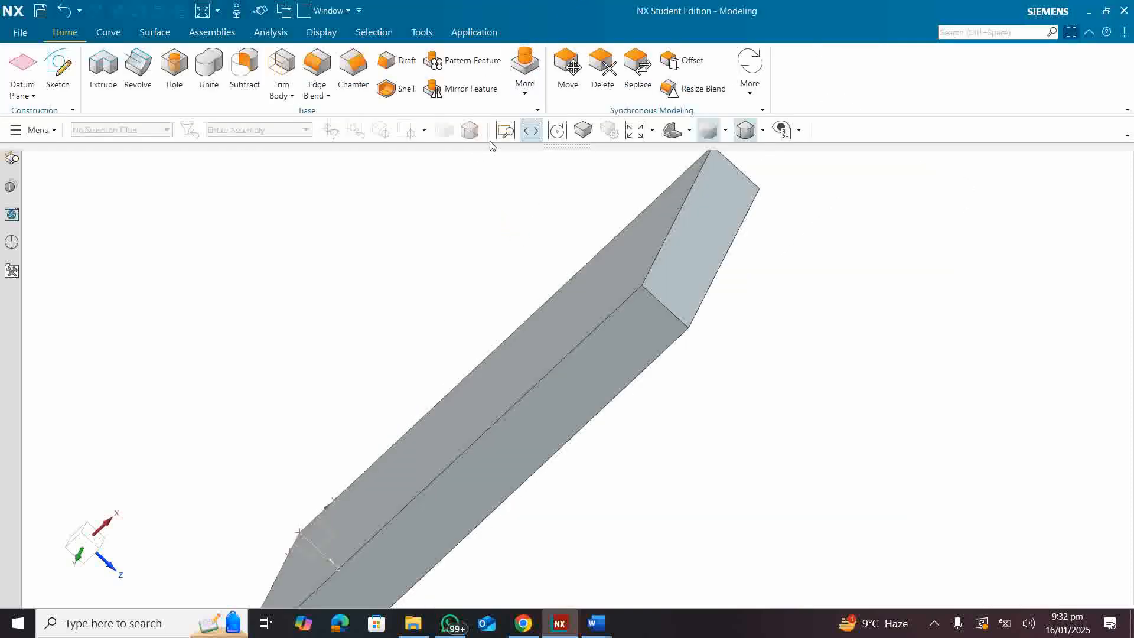
pyautogui.click(506, 130)
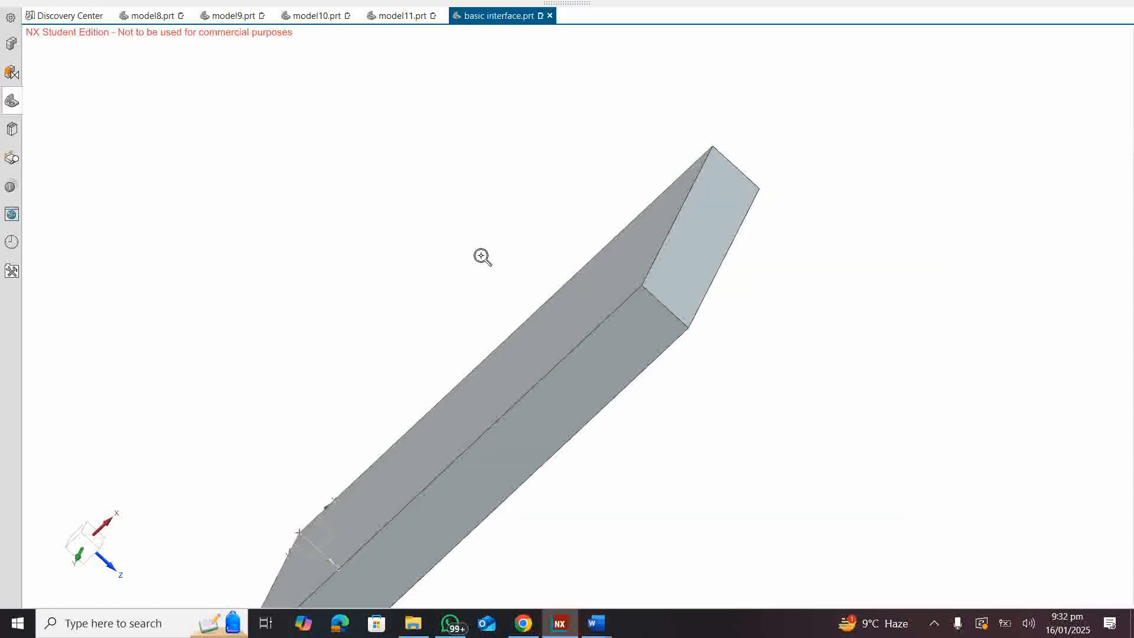
pyautogui.scroll(-3, 482, 256)
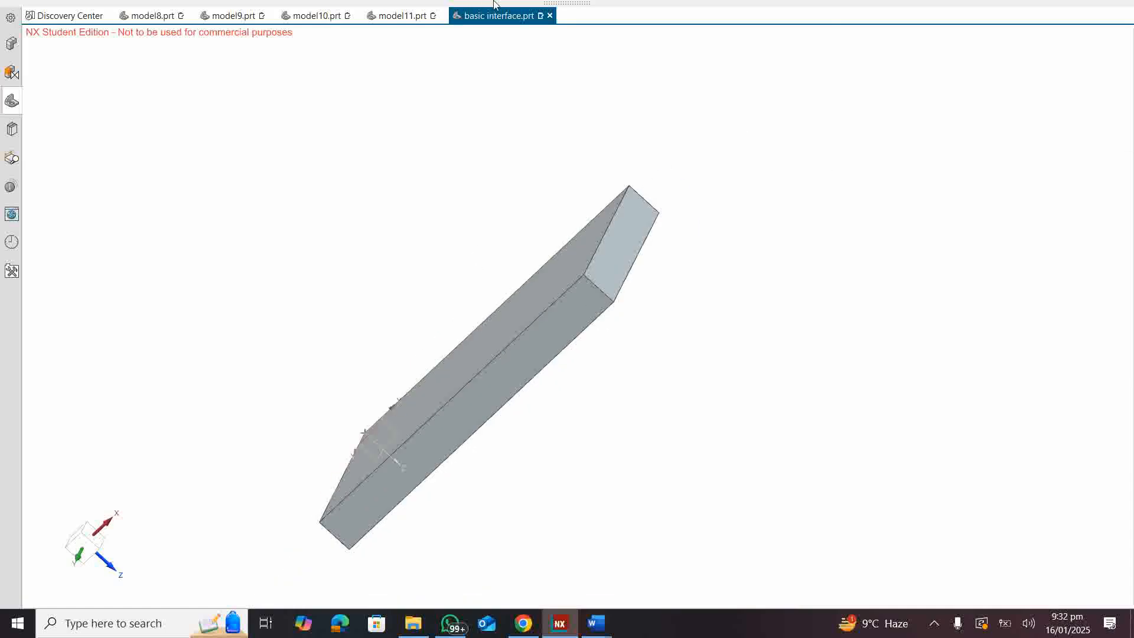
pyautogui.moveTo(553, 3)
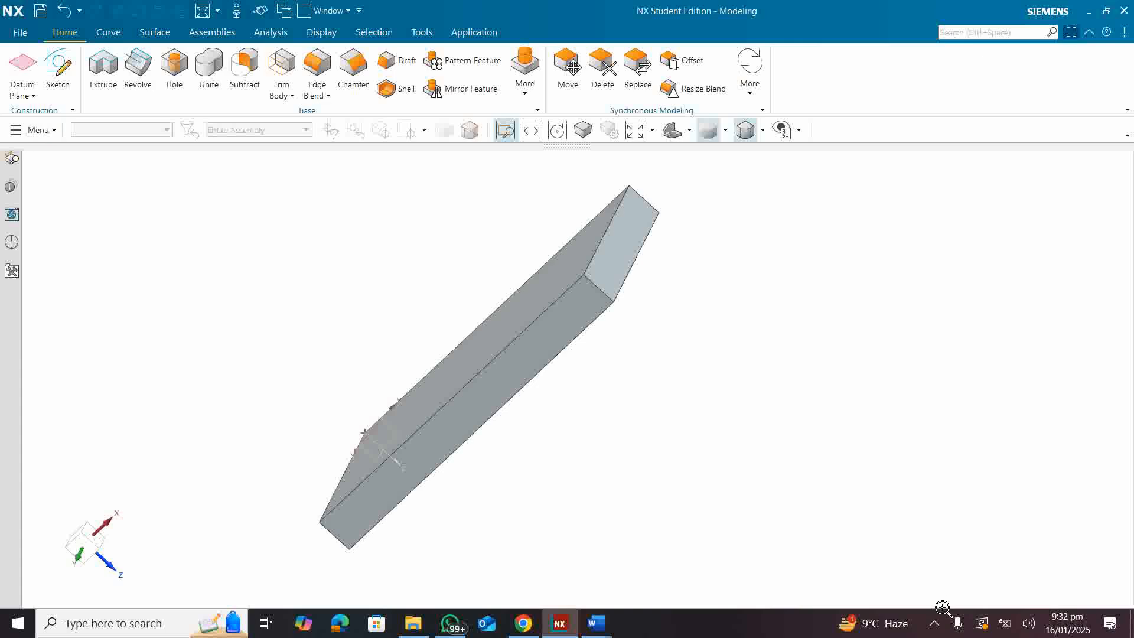
pyautogui.hotkey('alt', 'Return')
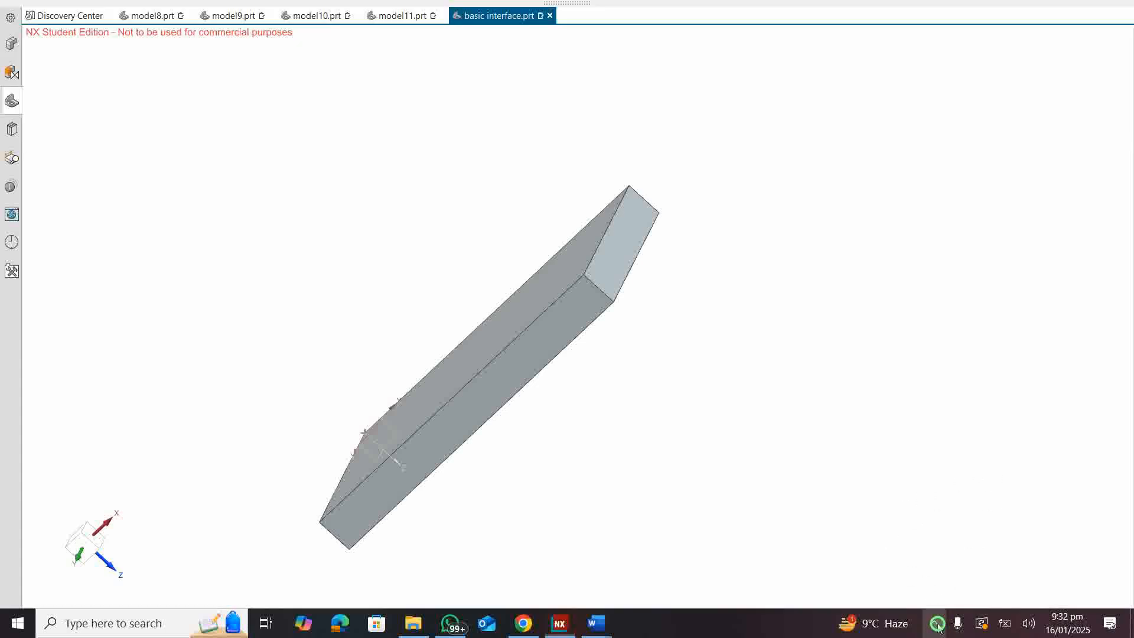